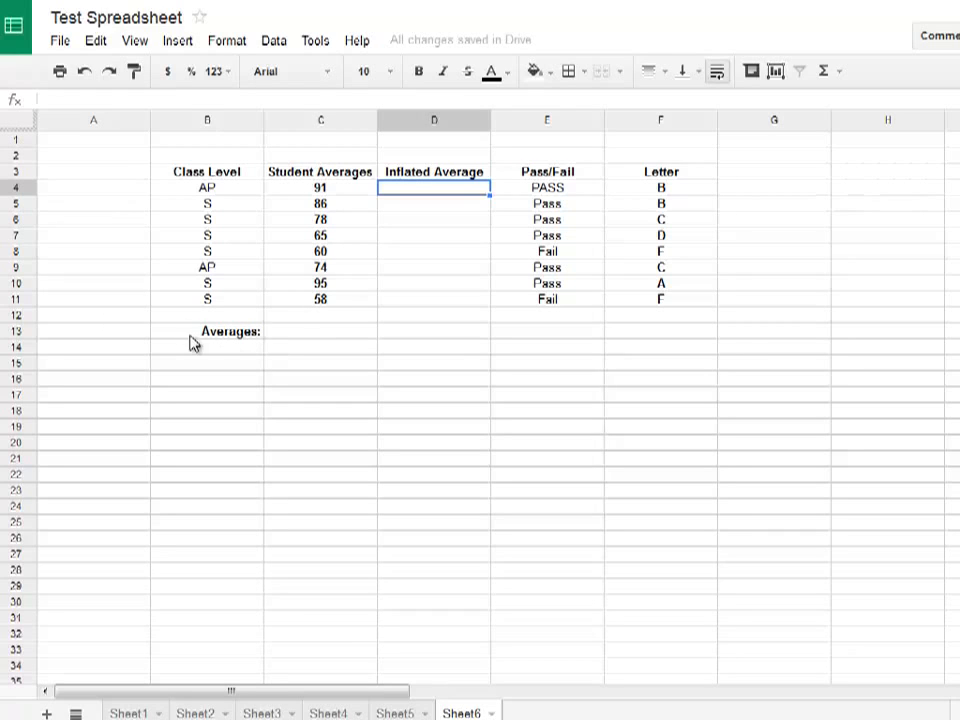
# Enter an AVERAGE formula over C4:C11 in cell C13 to average the Student Averages column
pyautogui.click(316, 333)
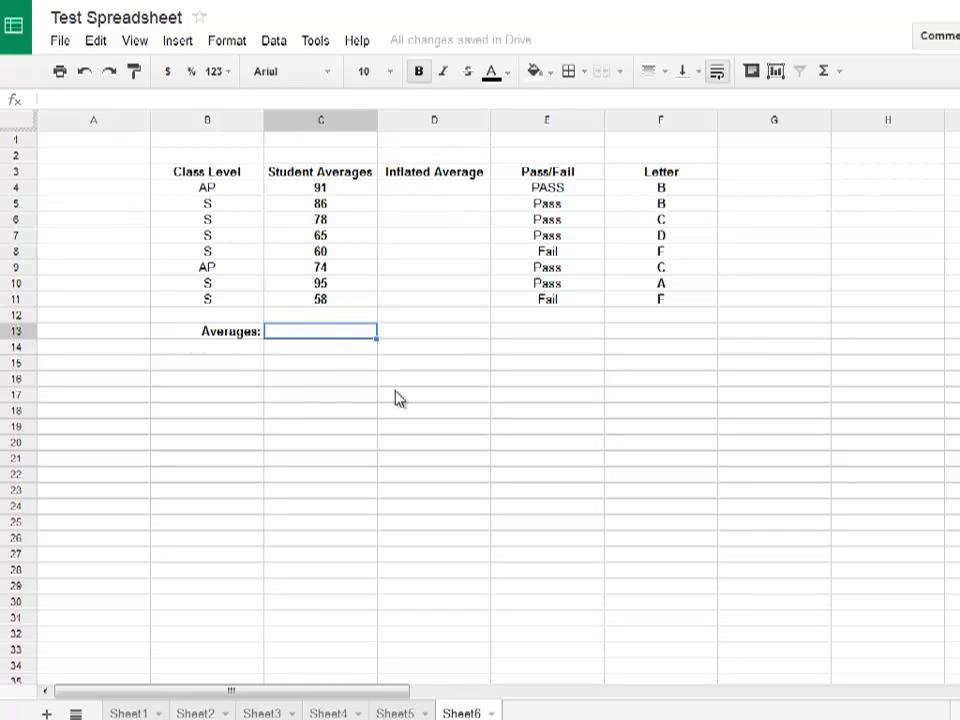
pyautogui.write('=AVERA')
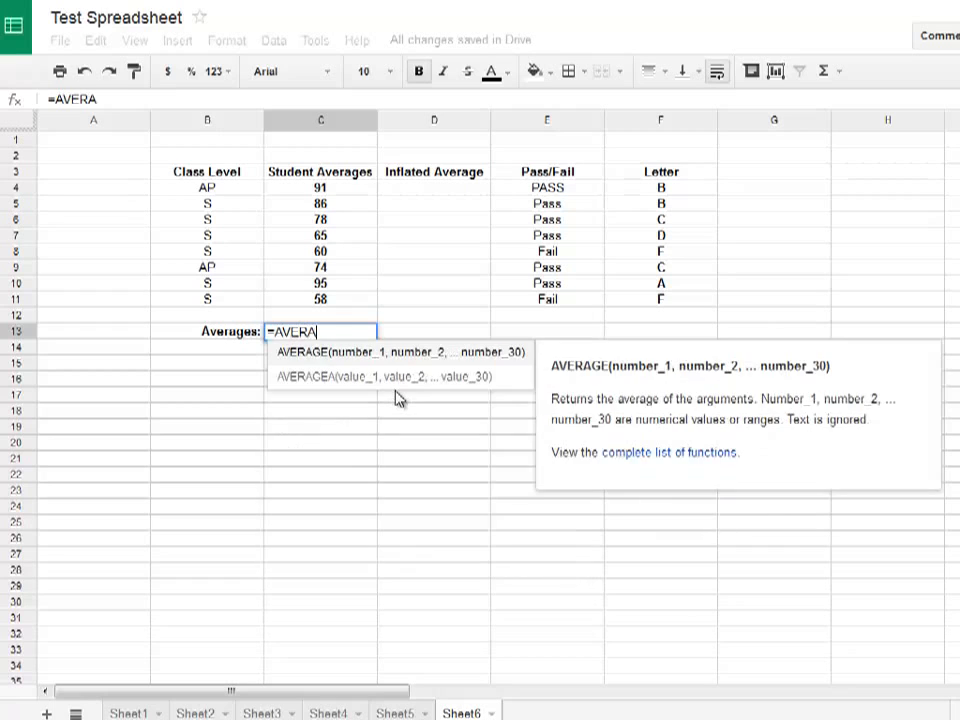
pyautogui.write('GE(')
pyautogui.press('Up')
pyautogui.press('Up')
pyautogui.hotkey('shift', 'Up')
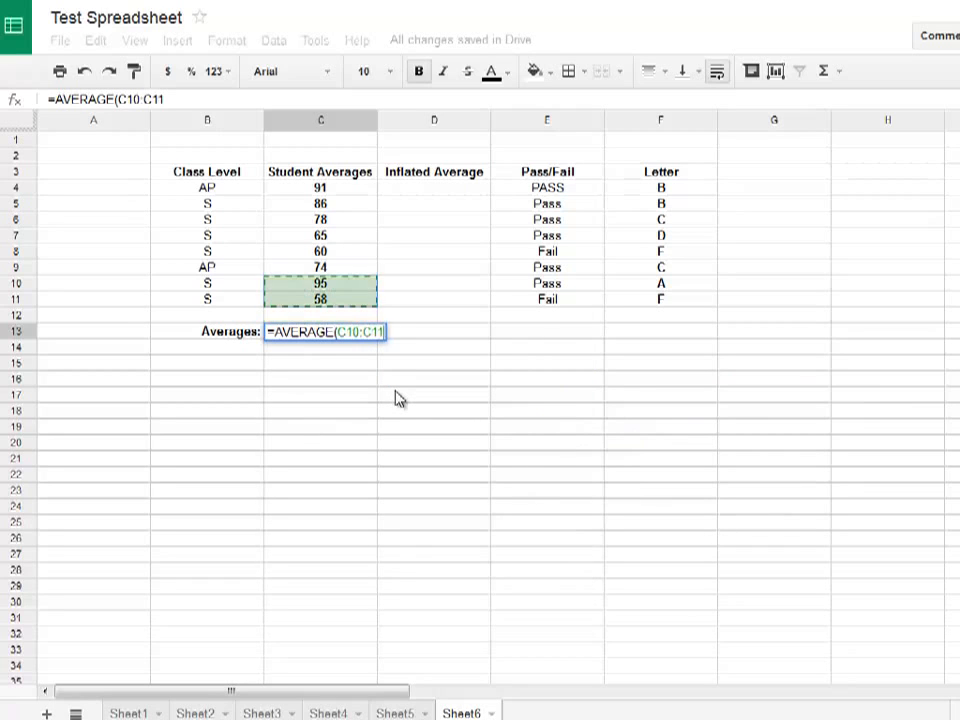
pyautogui.hotkey('shift', 'Up')
pyautogui.hotkey('shift', 'Up')
pyautogui.hotkey('shift', 'Up')
pyautogui.hotkey('shift', 'Up')
pyautogui.hotkey('shift', 'Up')
pyautogui.hotkey('shift', 'Up')
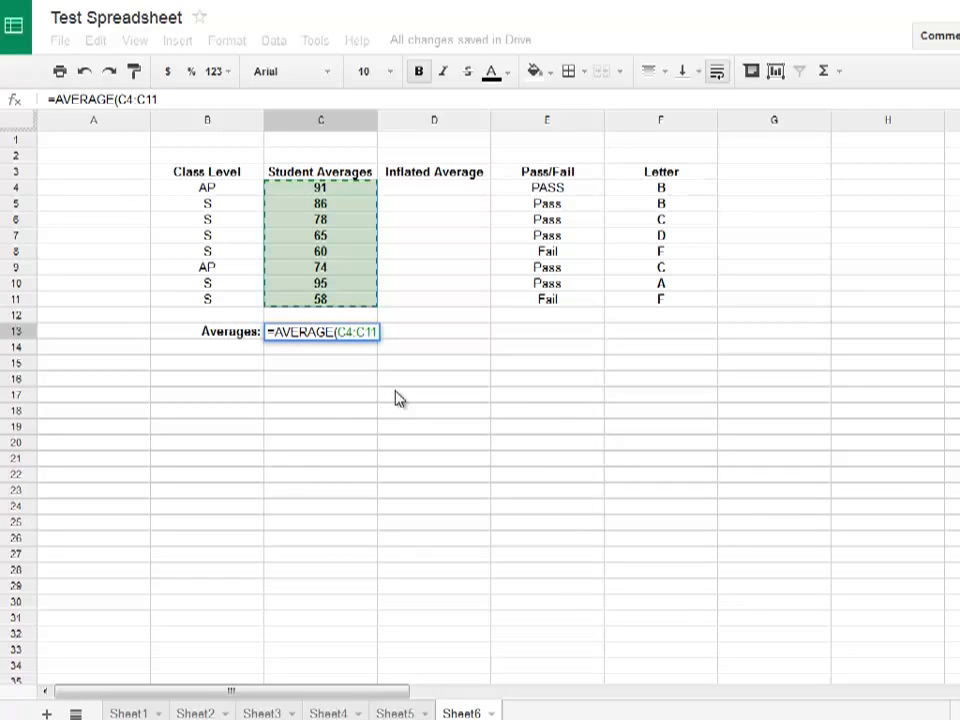
pyautogui.press('Return')
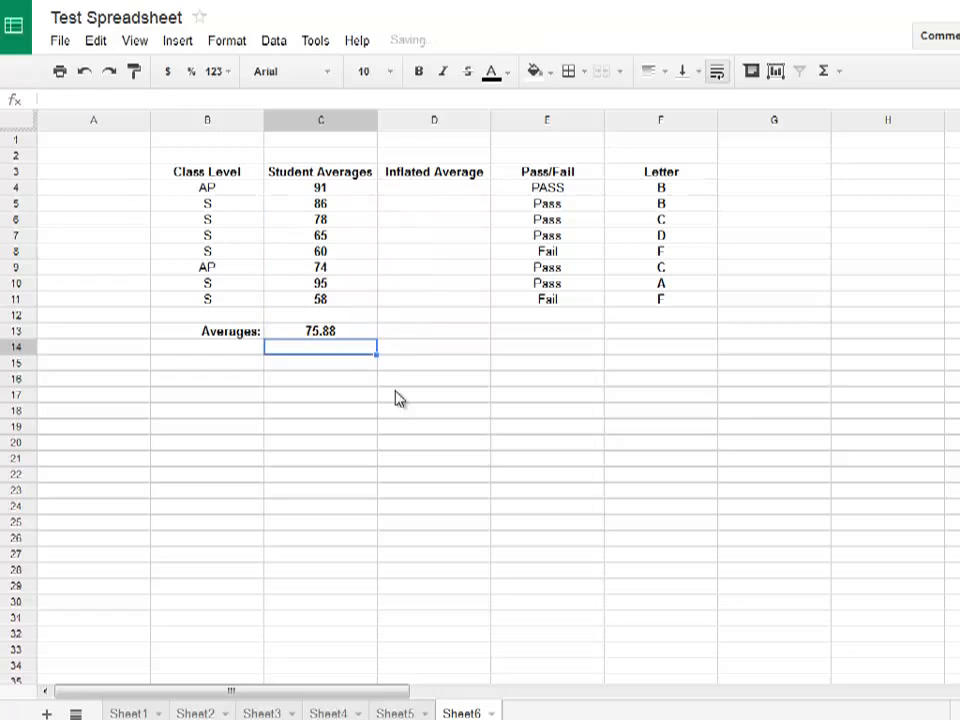
pyautogui.press('Up')
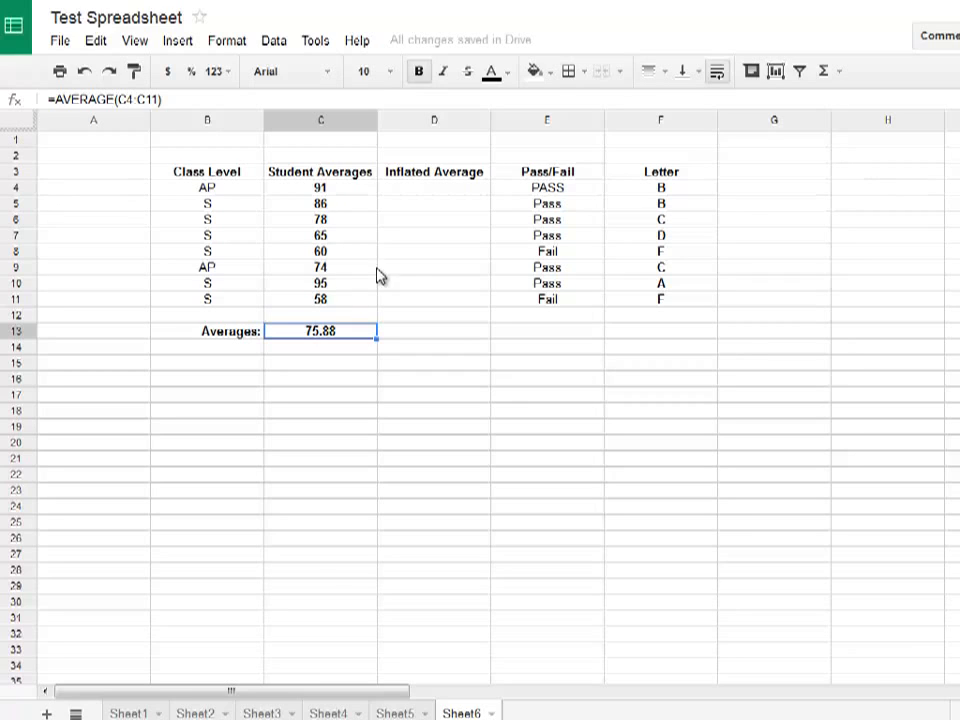
# Start an IF formula in D4 under Inflated Average that tests whether B4 equals "AP"
pyautogui.click(433, 193)
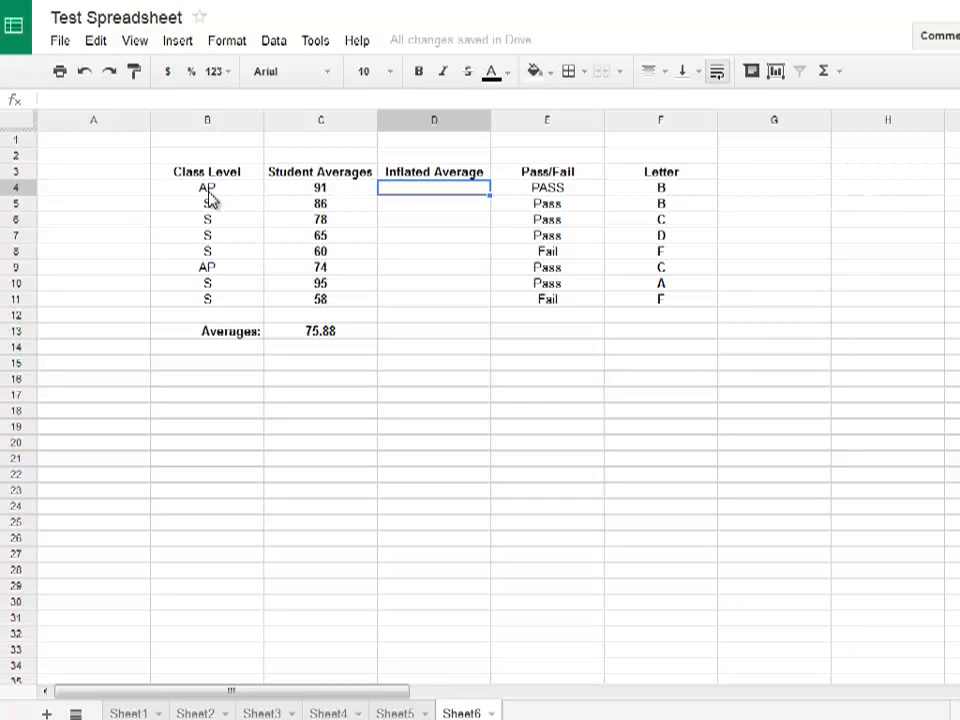
pyautogui.write('=IF(')
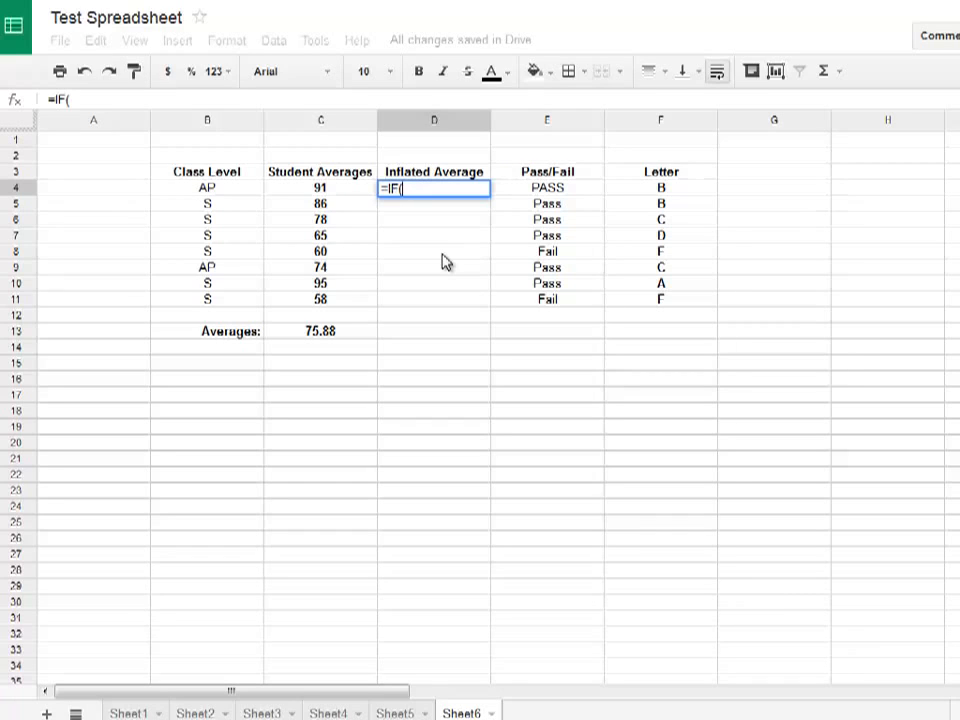
pyautogui.press('Left')
pyautogui.press('Left')
pyautogui.press('Left')
pyautogui.press('Right')
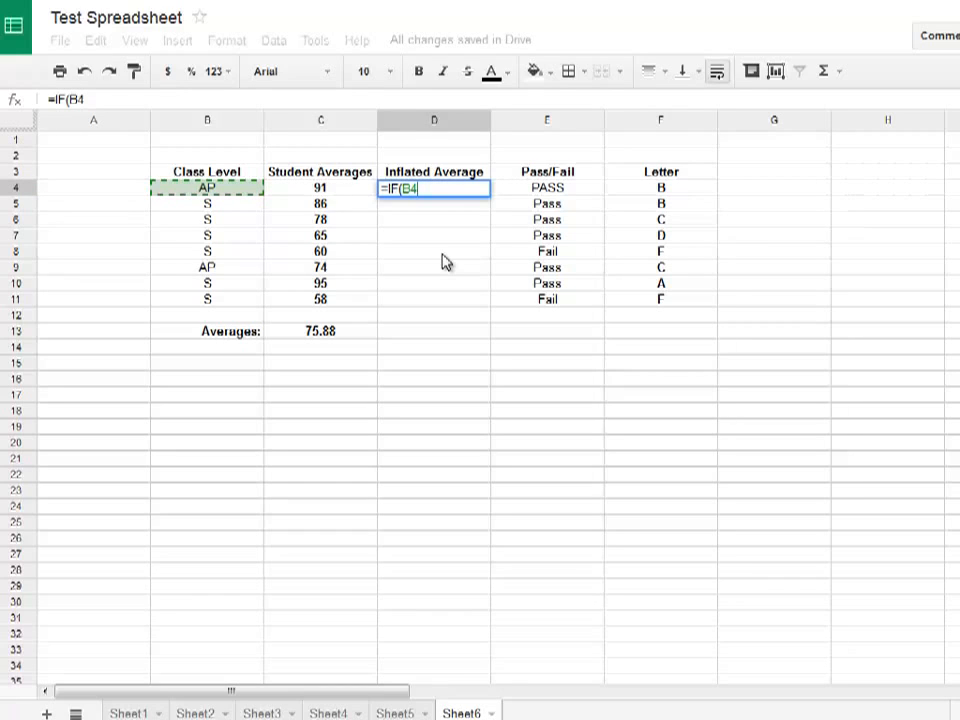
pyautogui.write('="AP"')
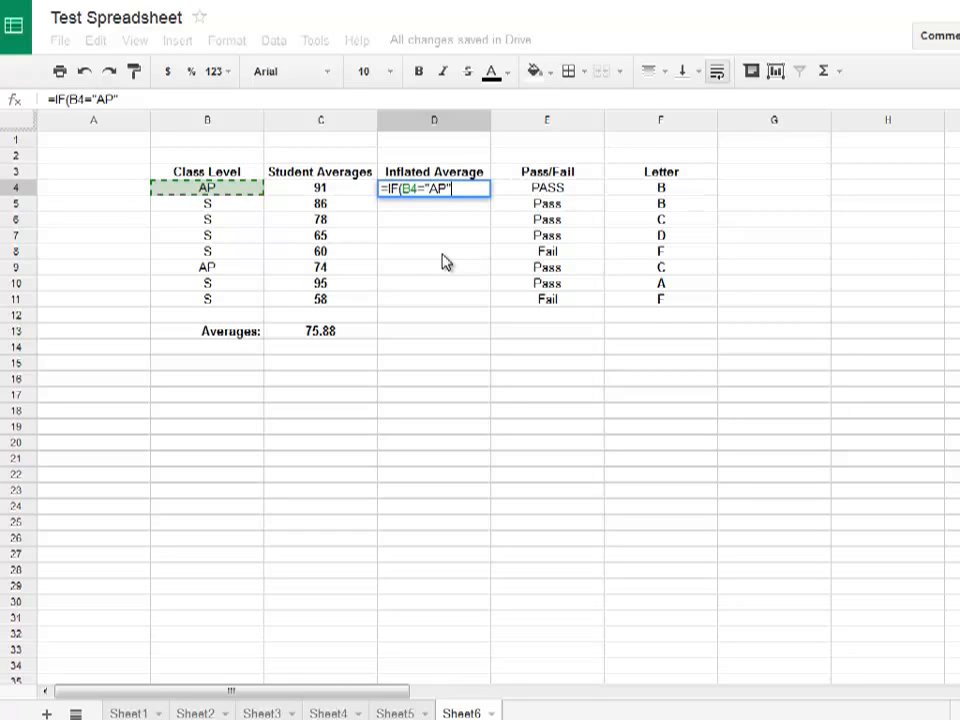
# Give the IF formula in D4 the value-if-true argument C4+10%*C4
pyautogui.write(',')
pyautogui.press('Left')
pyautogui.press('Left')
pyautogui.press('Left')
pyautogui.press('Right')
pyautogui.press('Right')
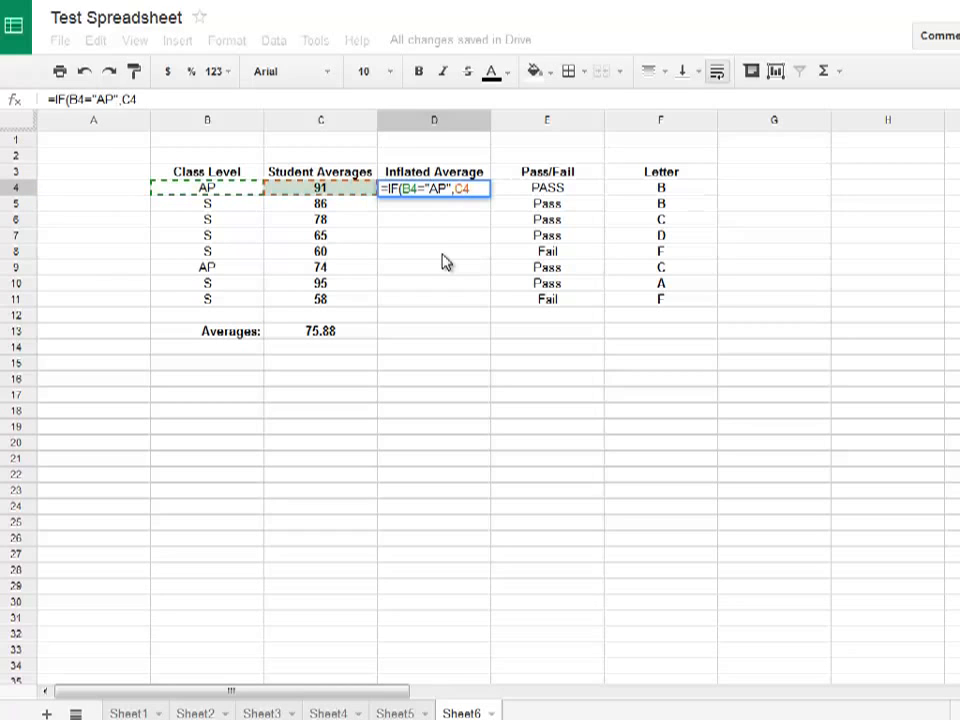
pyautogui.write('+10%')
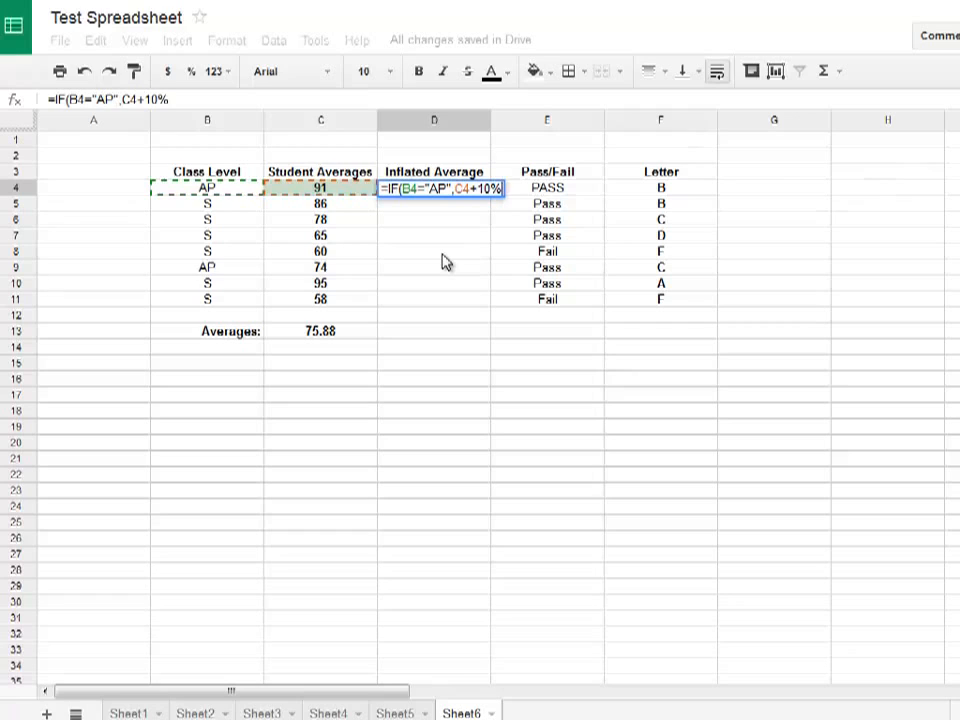
pyautogui.write('*C4')
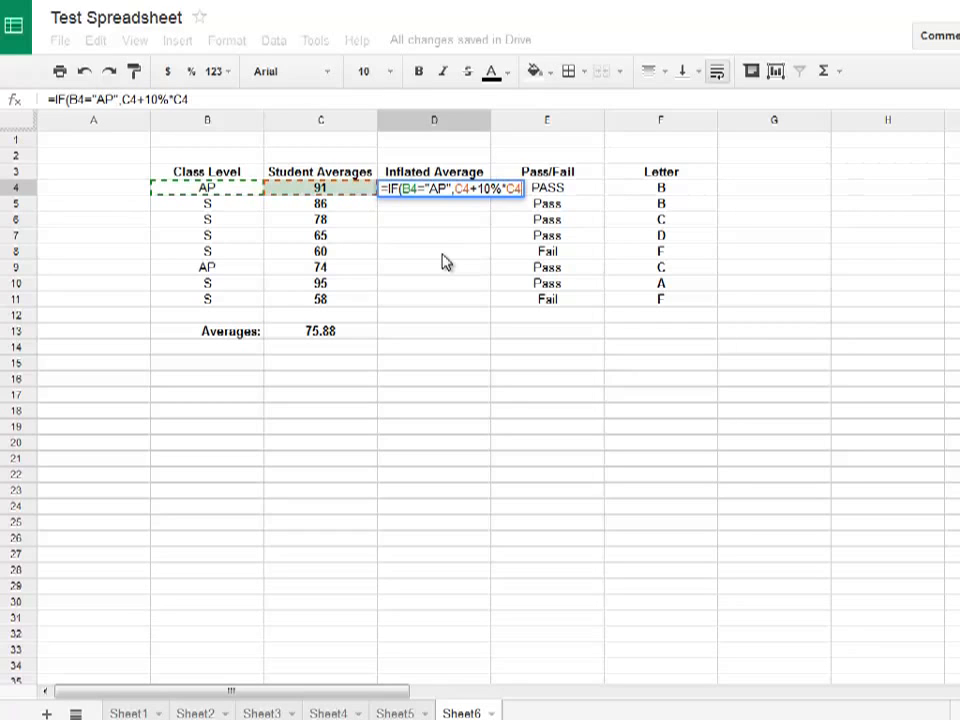
pyautogui.write(',')
# Use C4 as the value-if-false argument, then close and enter the IF formula in D4
pyautogui.write('C4')
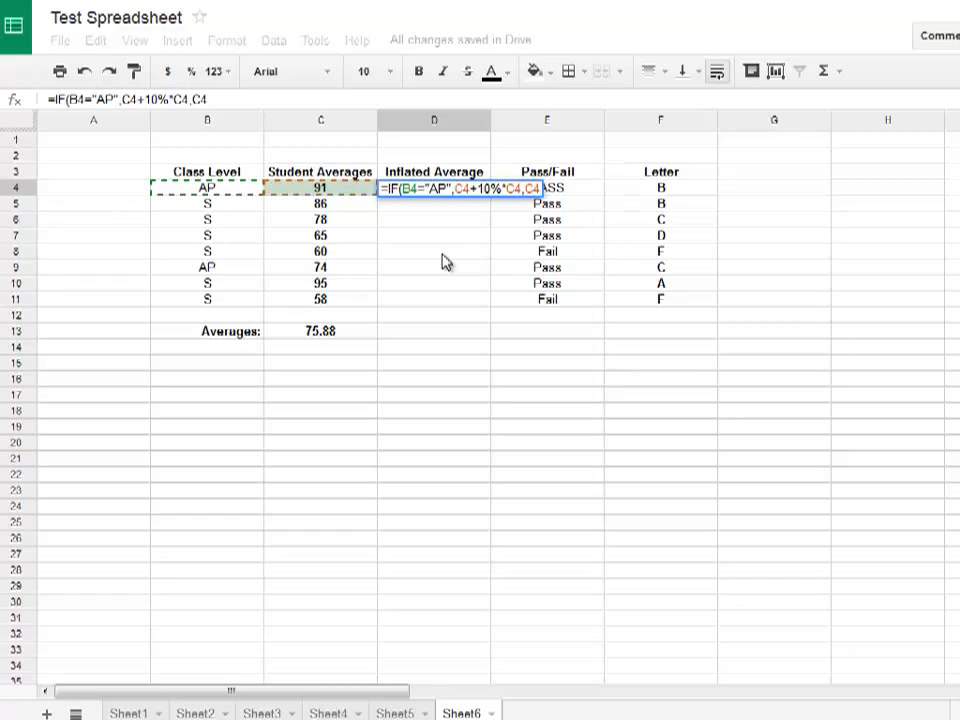
pyautogui.write(')')
pyautogui.press('Return')
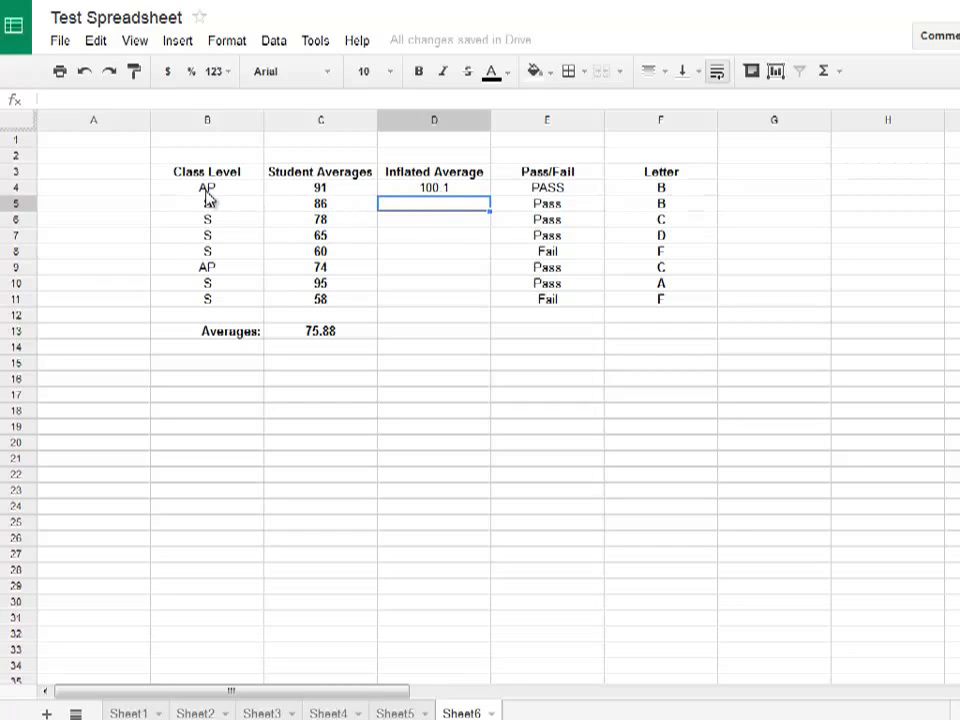
# Fill the IF formula from D4 down through D11 in the Inflated Average column
pyautogui.click(428, 189)
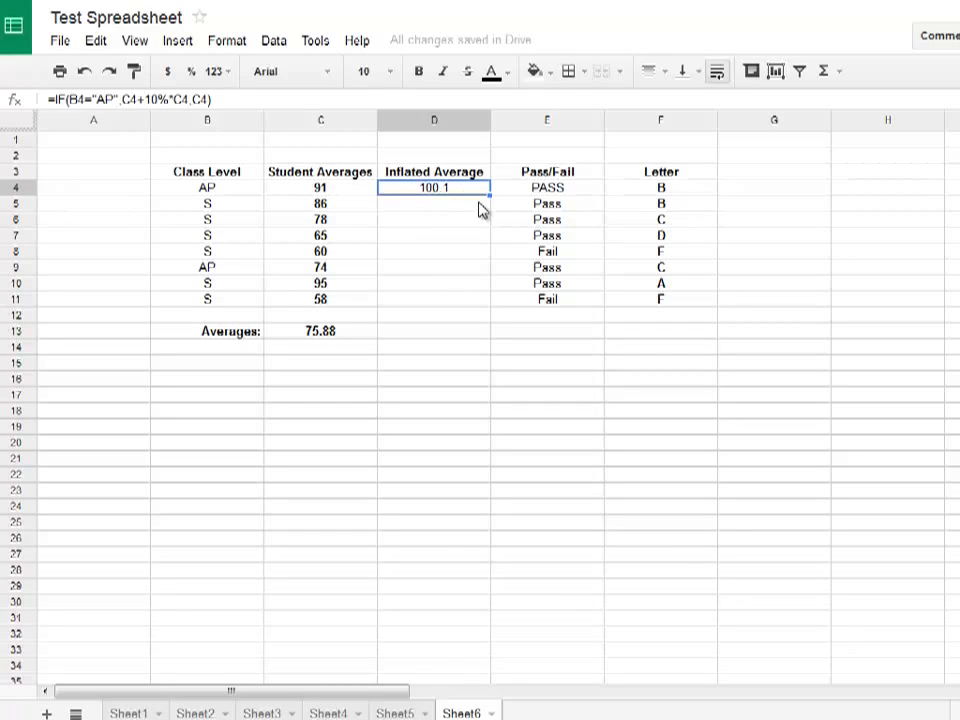
pyautogui.moveTo(489, 193); pyautogui.dragTo(476, 302)
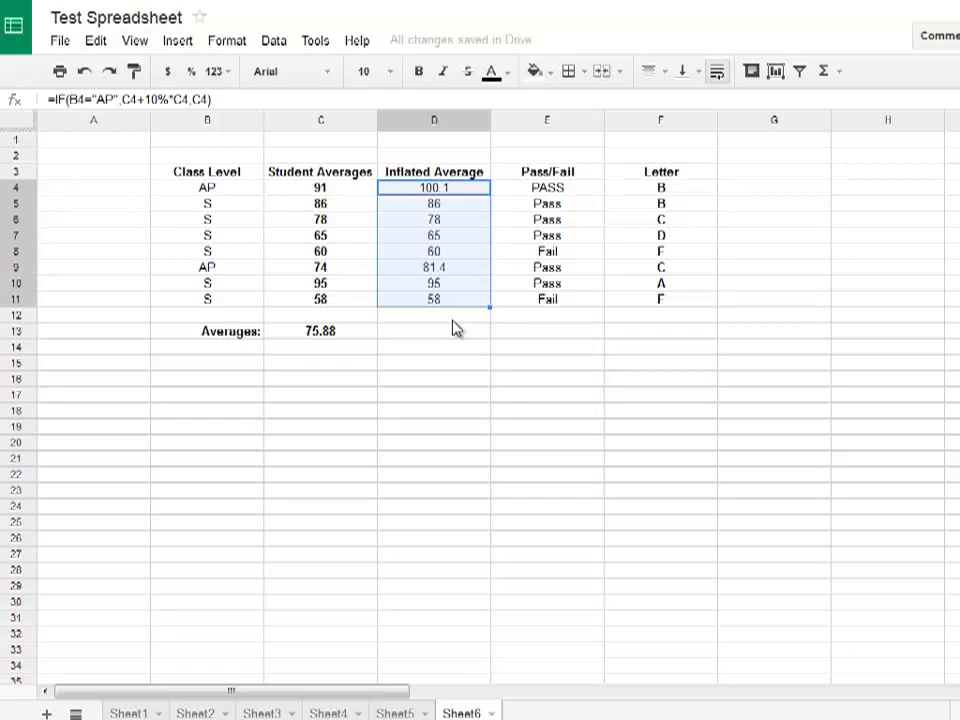
pyautogui.click(435, 316)
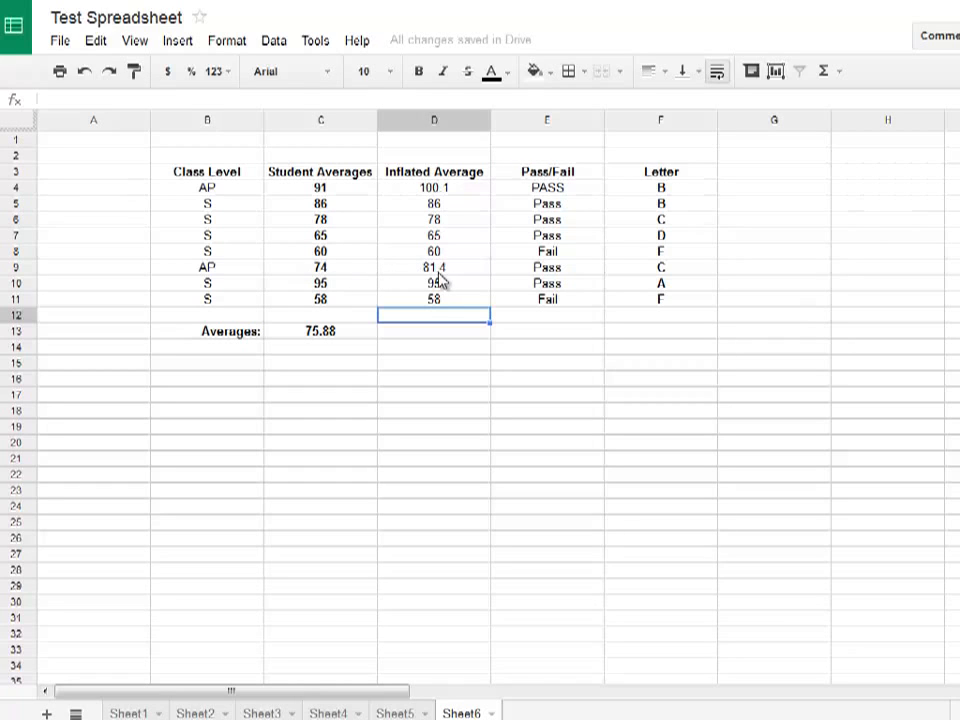
pyautogui.click(441, 333)
pyautogui.write('=')
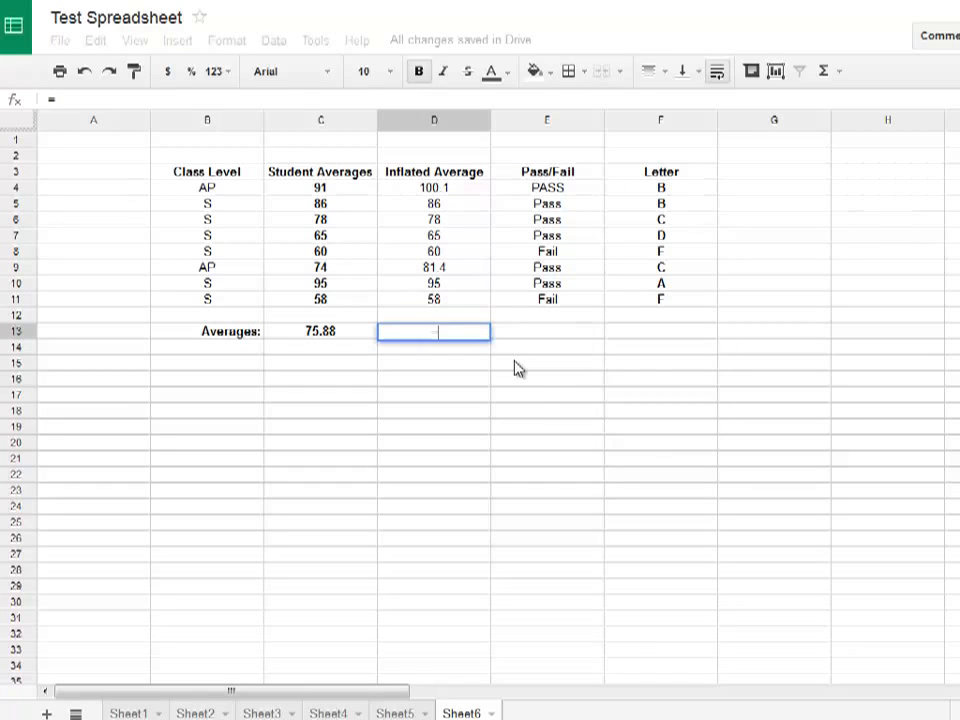
pyautogui.write('AVERAGE')
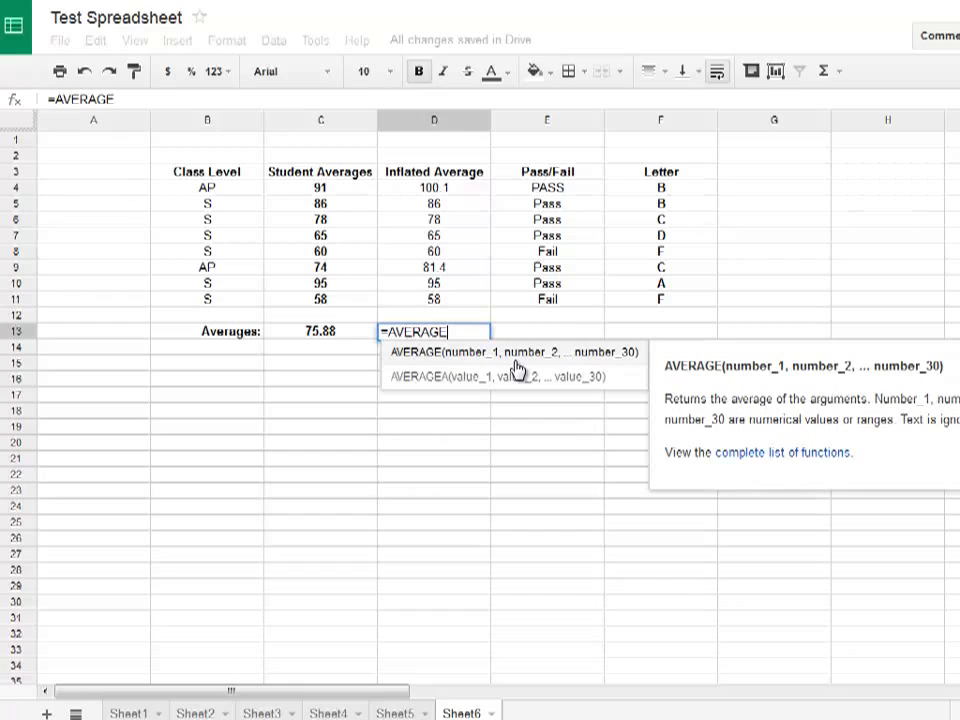
pyautogui.write('(')
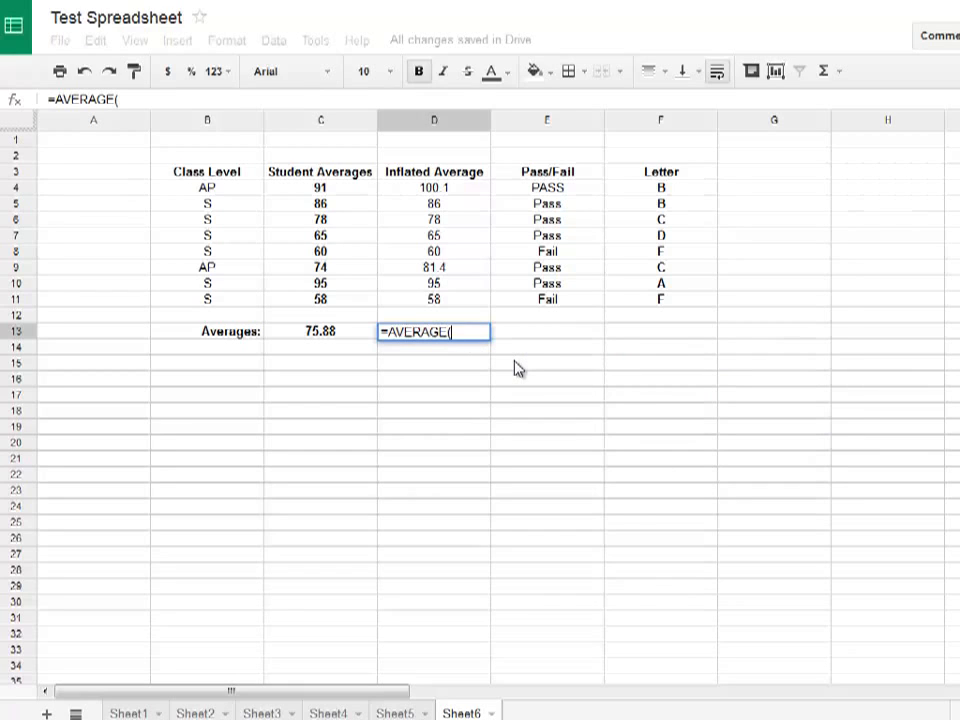
pyautogui.press('Escape')
# Fill the average formula from C13 across into D13 and check the copied formula's range
pyautogui.click(322, 330)
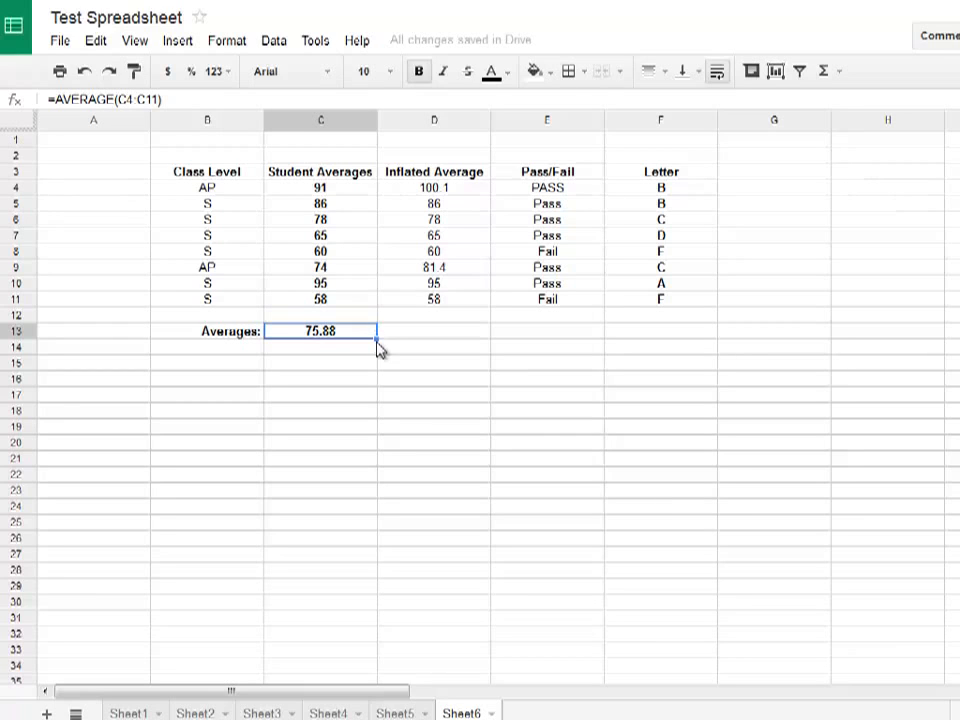
pyautogui.moveTo(375, 338); pyautogui.dragTo(439, 345)
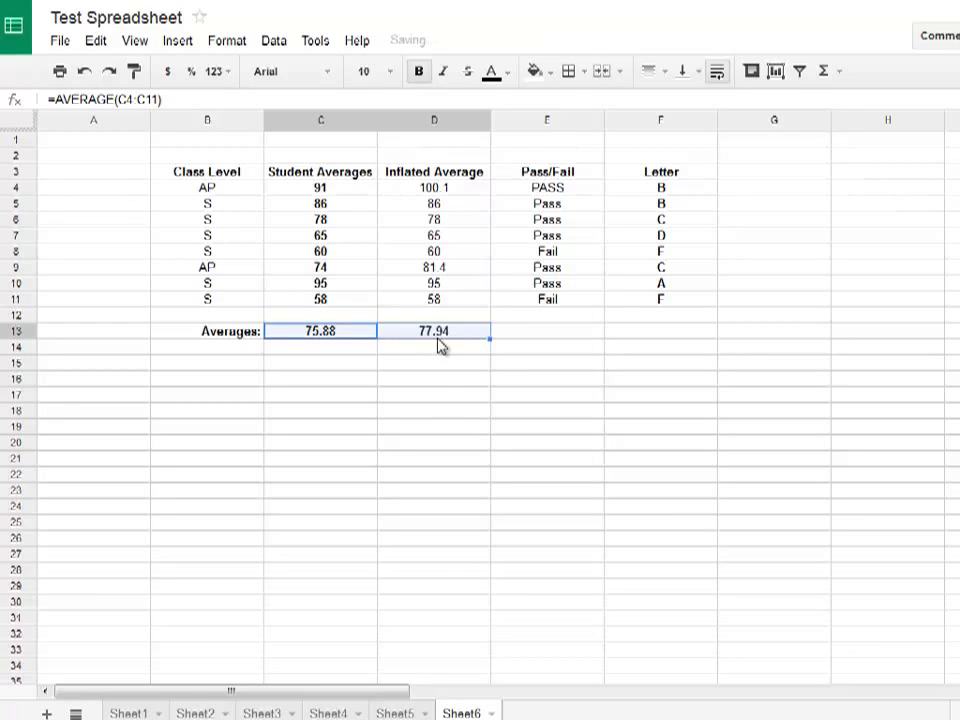
pyautogui.click(475, 360)
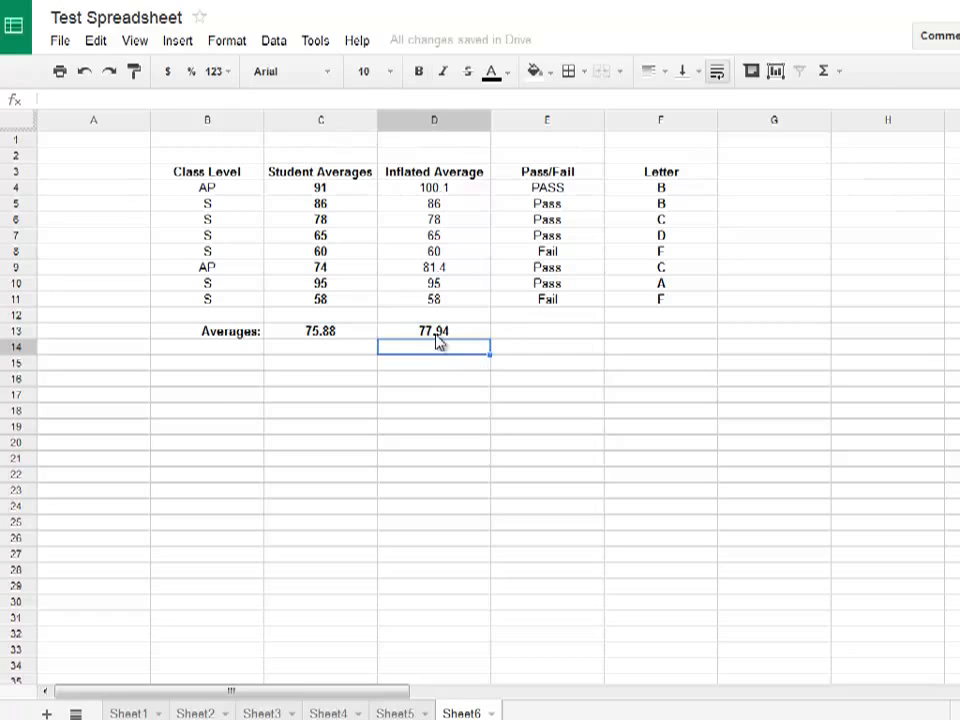
pyautogui.doubleClick(462, 335)
pyautogui.press('Escape')
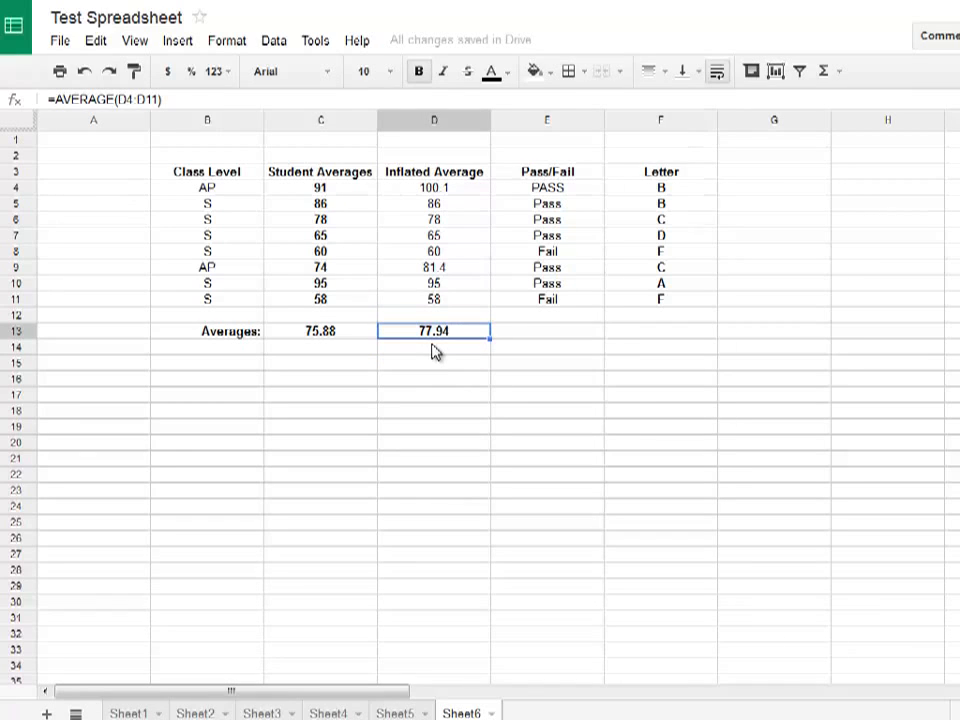
# Change the value-if-true part of D4's IF formula to C4*110%
pyautogui.click(448, 193)
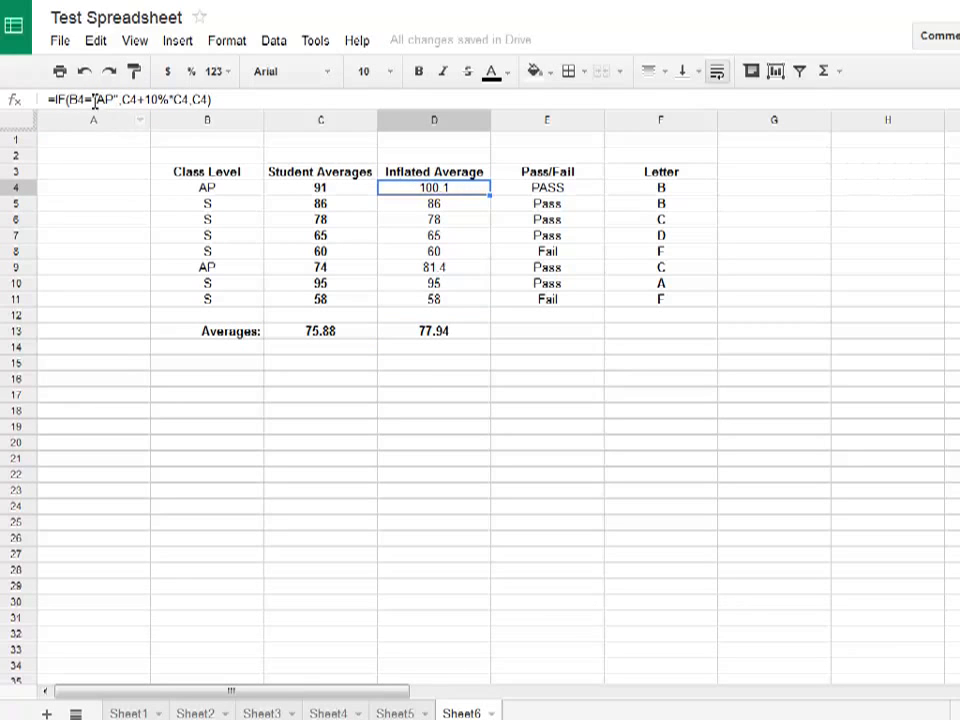
pyautogui.doubleClick(463, 191)
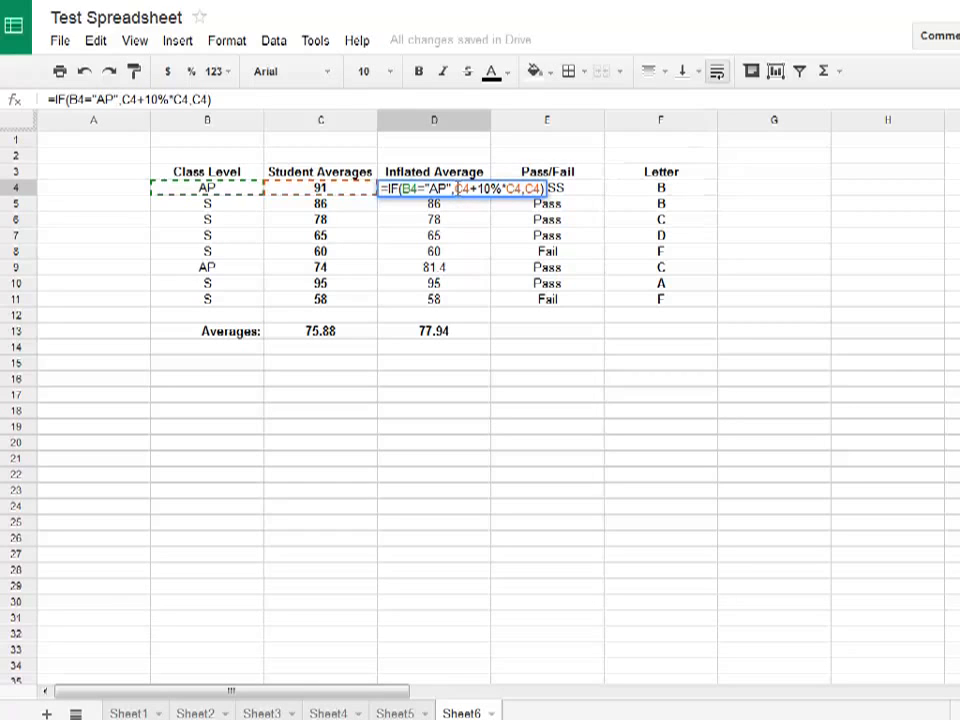
pyautogui.moveTo(456, 189)
pyautogui.mouseDown()
pyautogui.moveTo(541, 189)
pyautogui.moveTo(456, 189)
pyautogui.mouseUp()
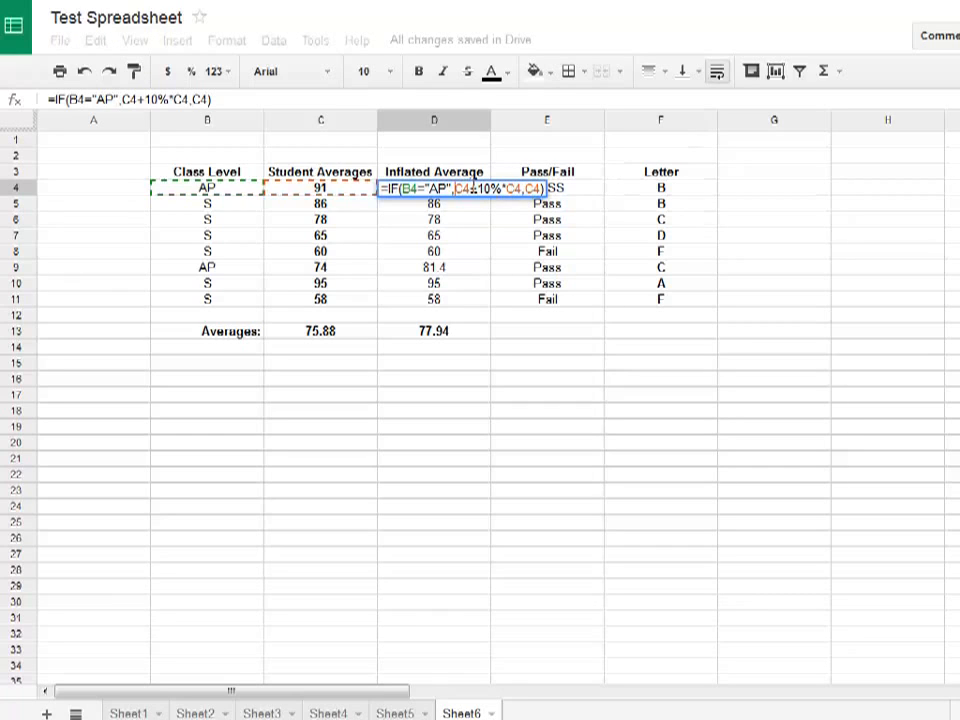
pyautogui.moveTo(468, 189); pyautogui.dragTo(522, 189)
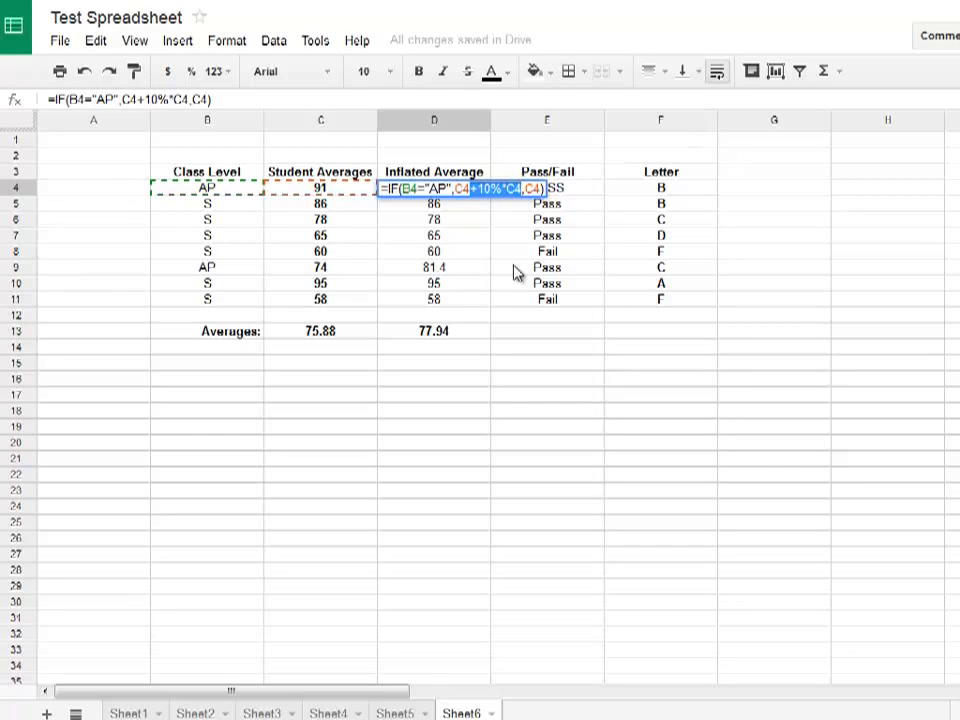
pyautogui.write('*')
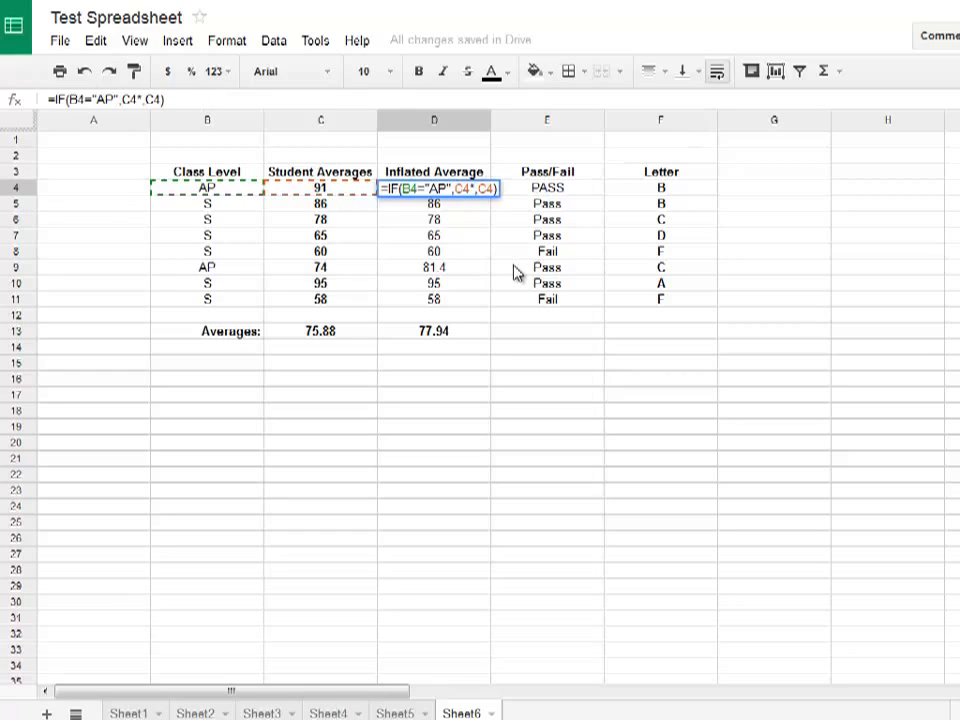
pyautogui.write('110%')
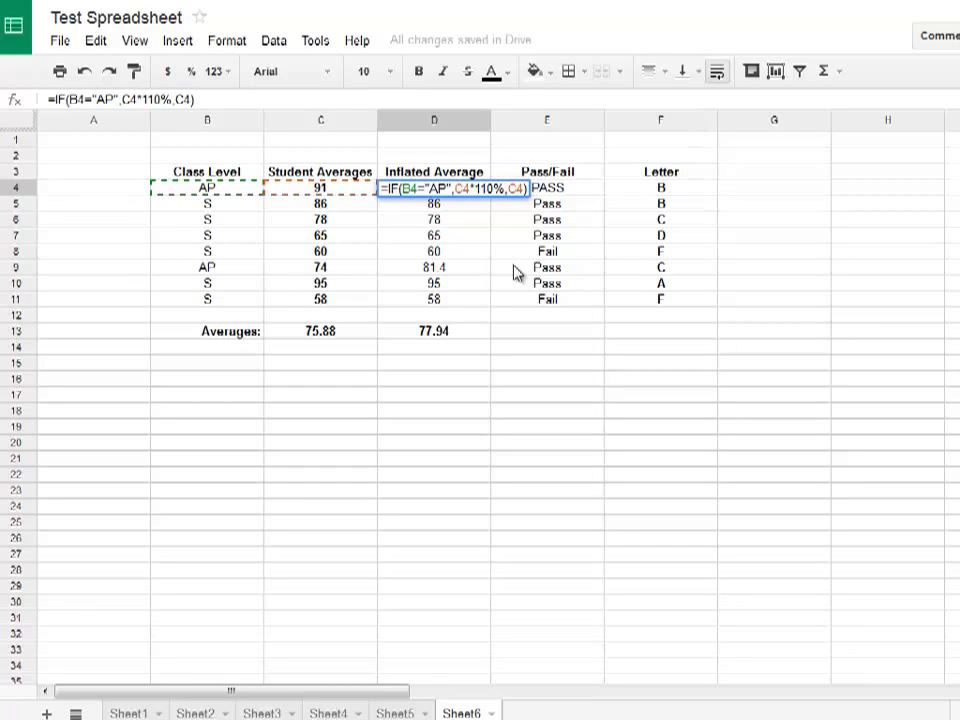
pyautogui.press('Return')
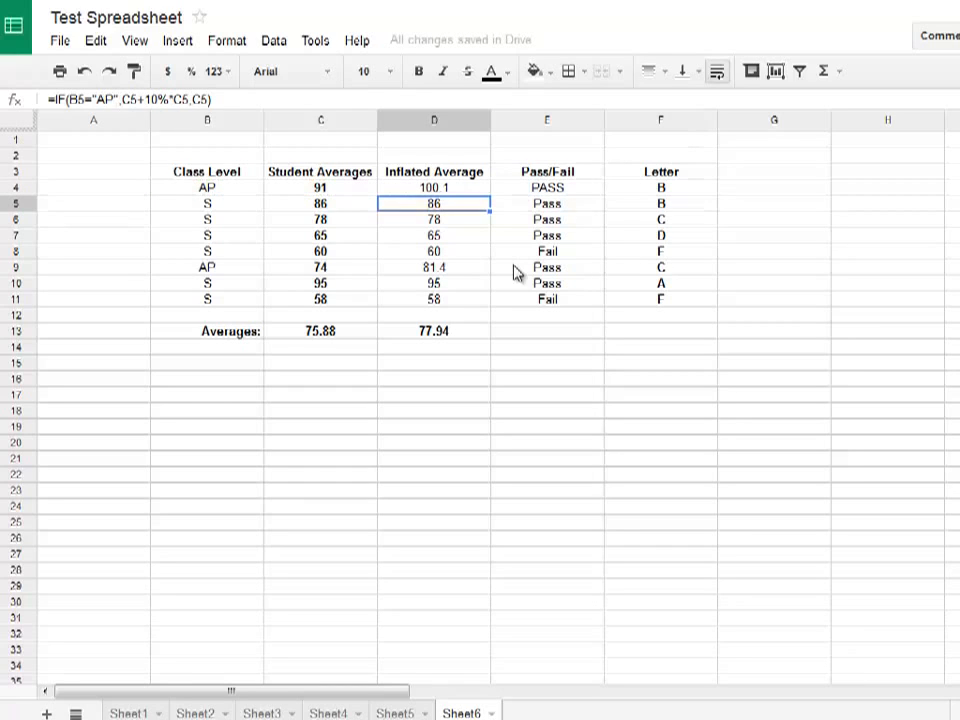
# Replace the percentage multiplier in D4's IF formula with 1.1 so the value-if-true part reads C4*1.1
pyautogui.press('Up')
pyautogui.press('Return')
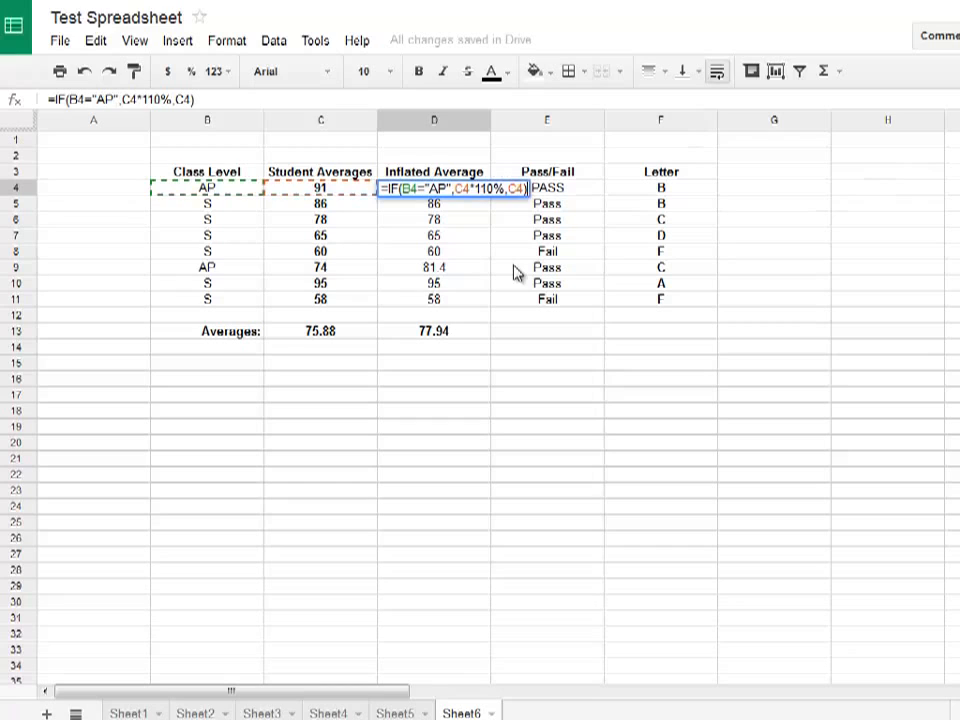
pyautogui.press('Left')
pyautogui.press('Left')
pyautogui.press('Left')
pyautogui.press('Left')
pyautogui.press('Left')
pyautogui.press('Left')
pyautogui.press('Left')
pyautogui.press('BackSpace')
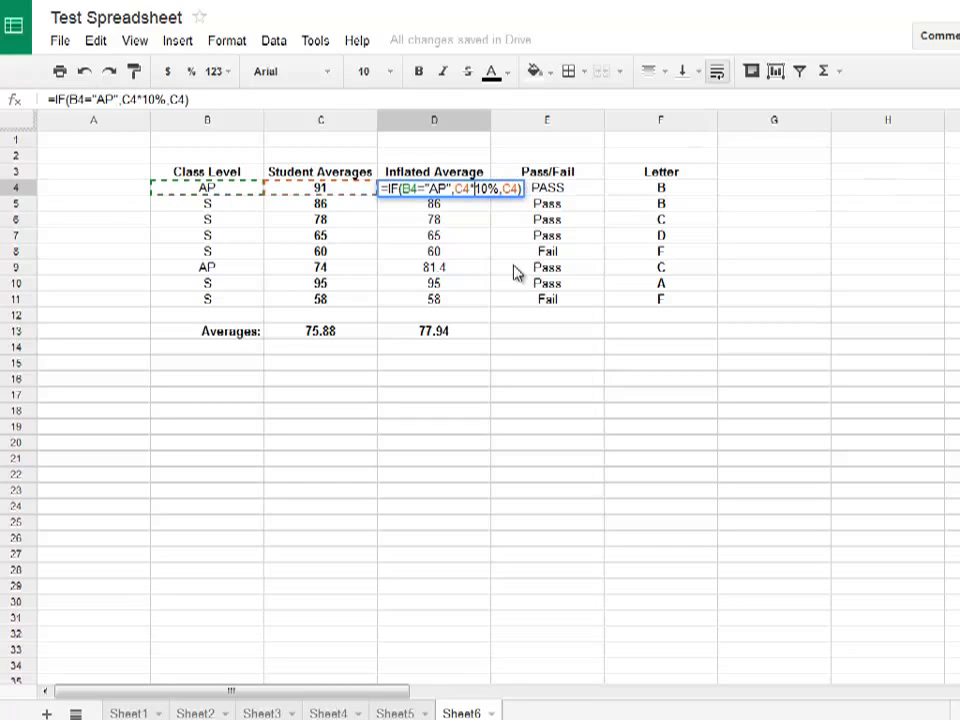
pyautogui.press('Delete')
pyautogui.press('Delete')
pyautogui.press('Delete')
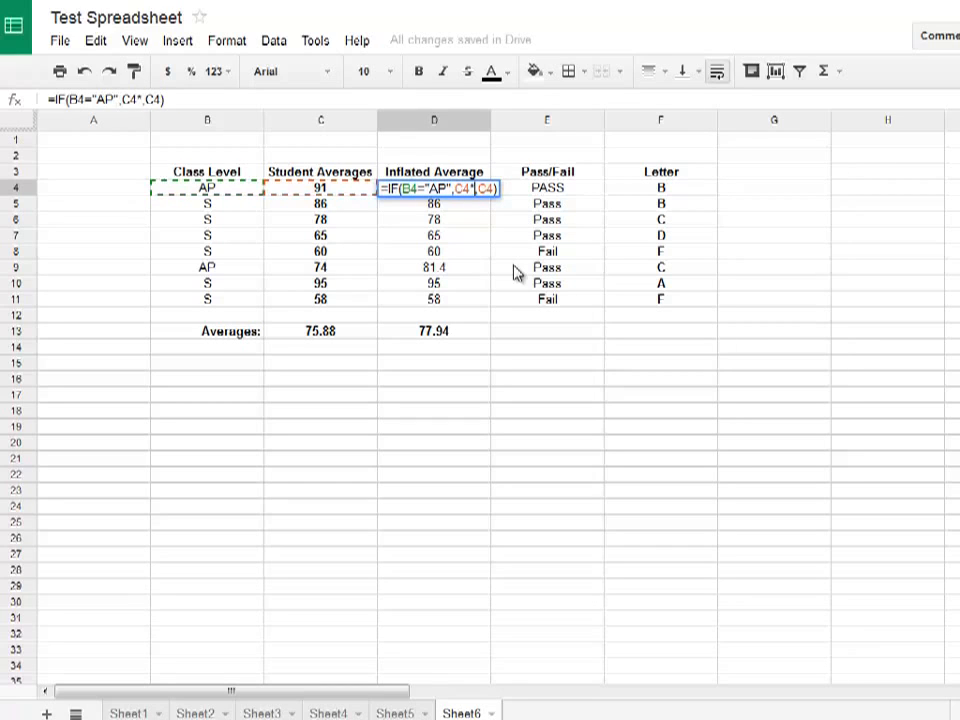
pyautogui.write('1.1')
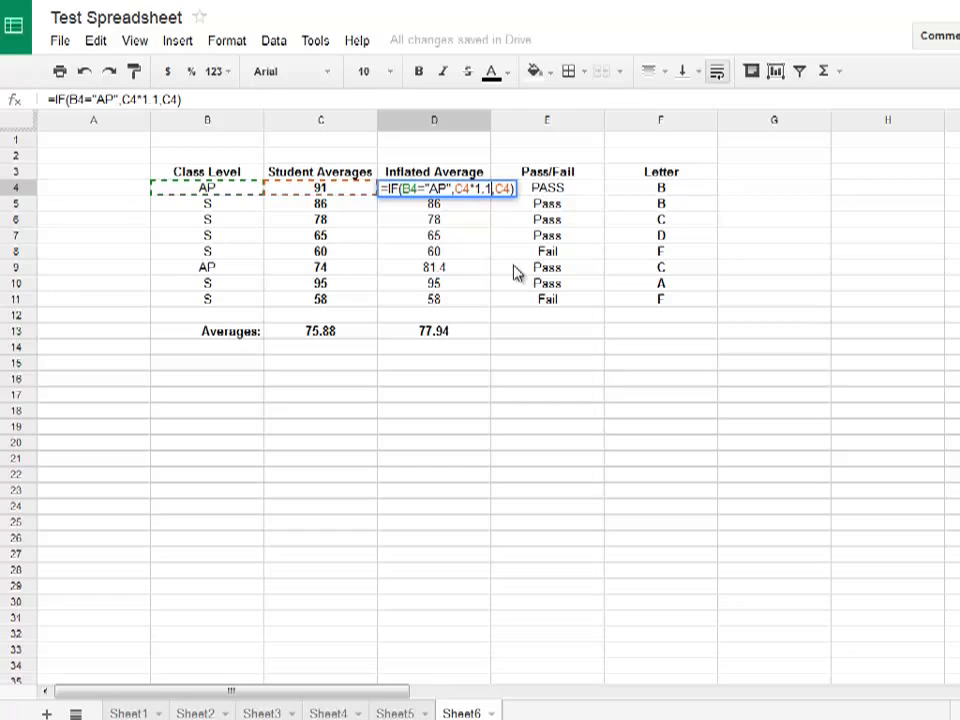